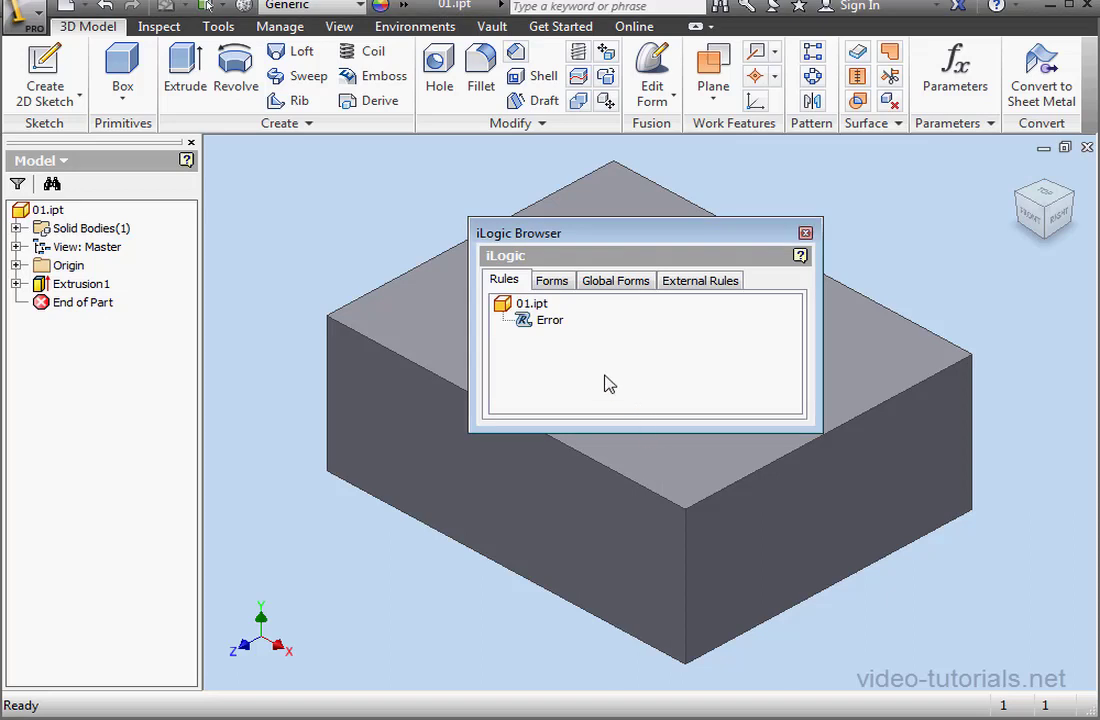
- Open the Error rule under 01.ipt in the Edit Rule window
left_click(549, 320)
double_click(549, 322)
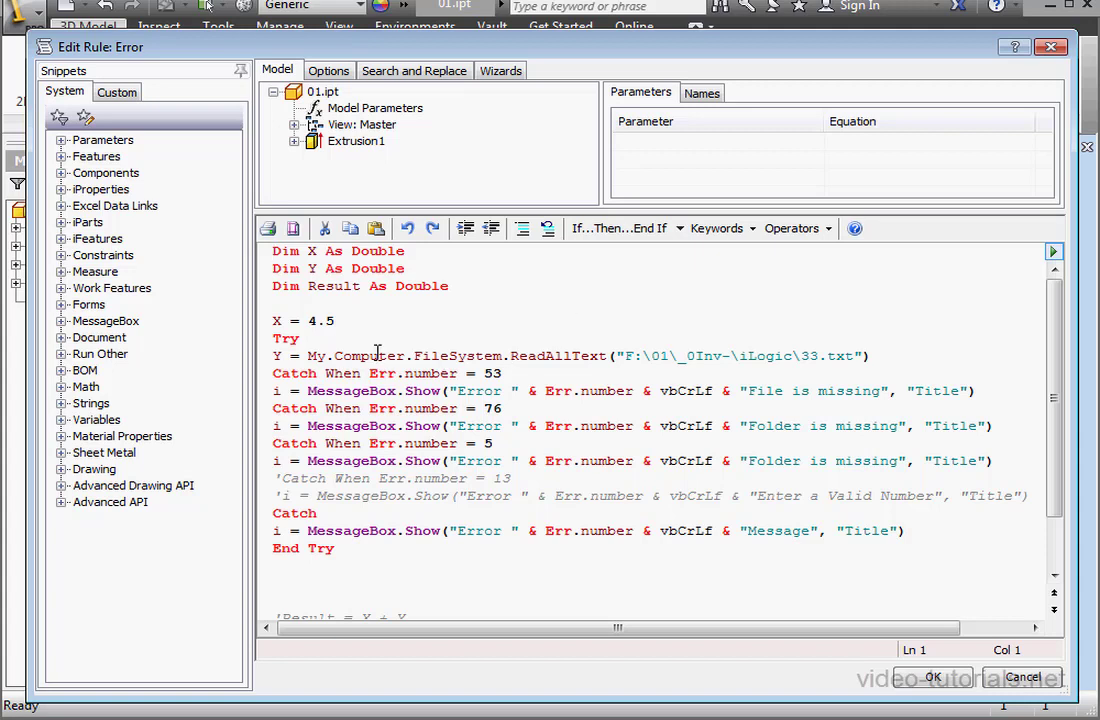
- Comment out the ReadAllText line and add Err.raise(61) on a new line below it
left_click(268, 356)
type("'")
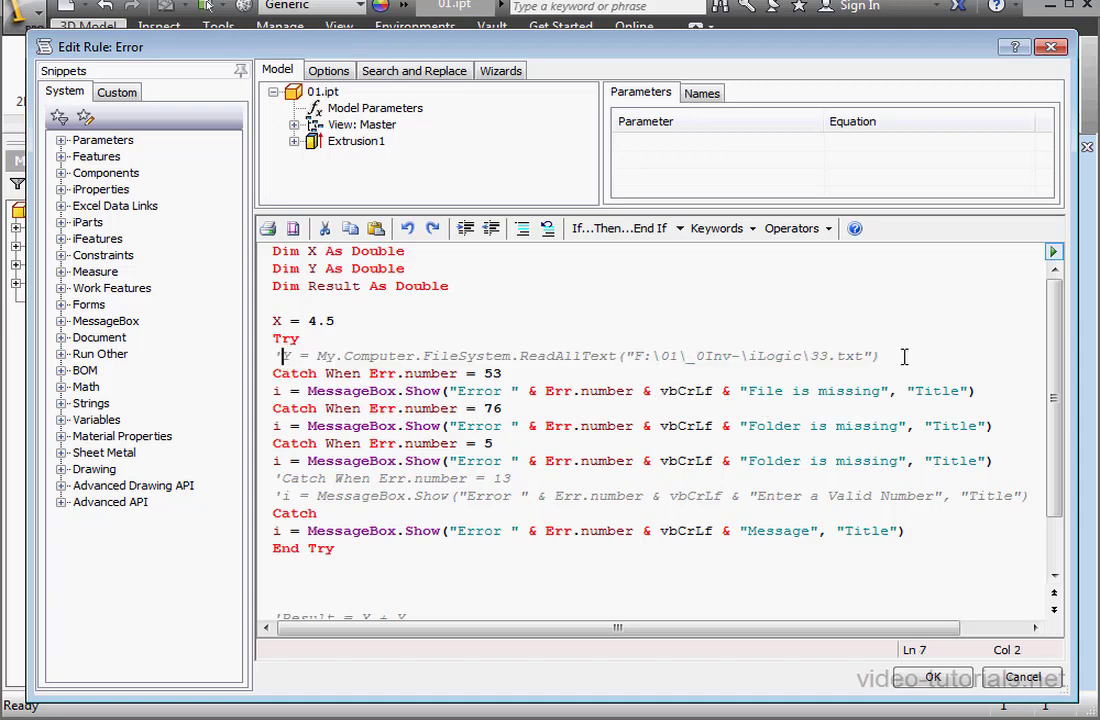
left_click(893, 355)
key("Return")
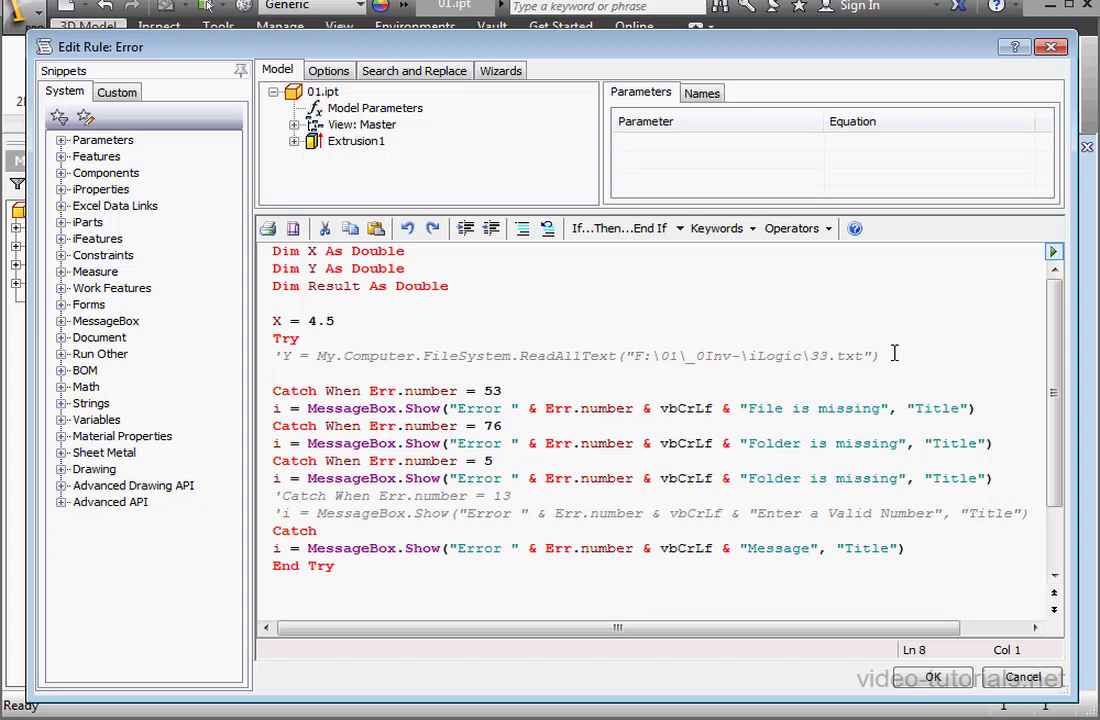
type("err.")
type("raise")
type("()")
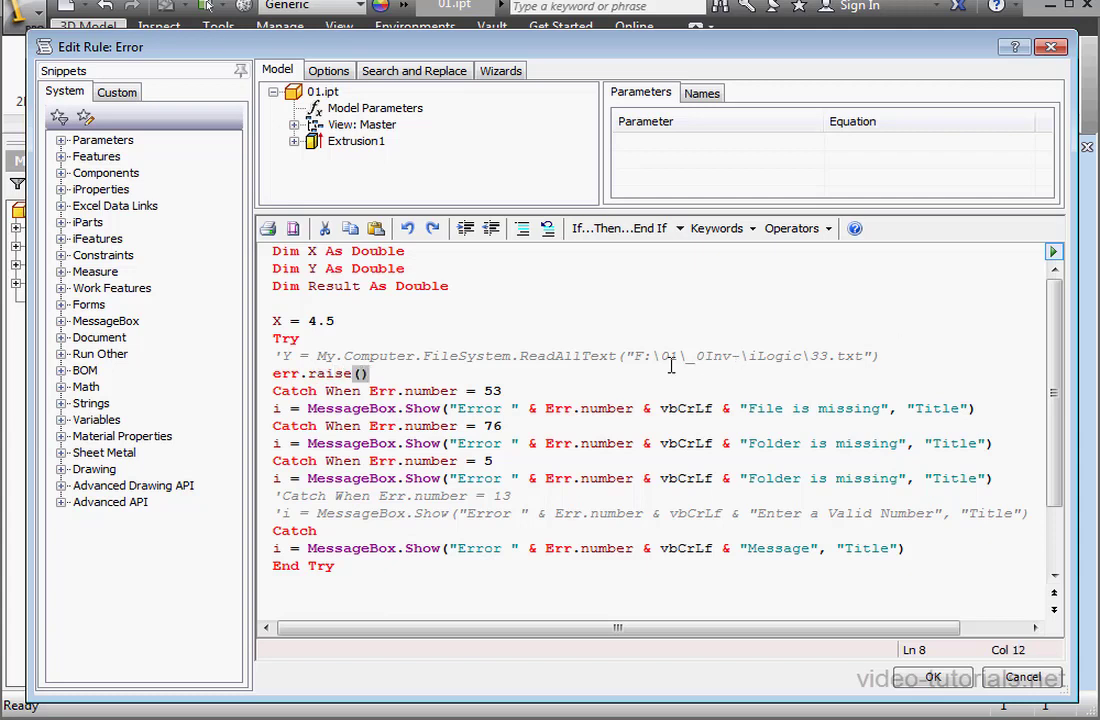
left_click(364, 373)
type("60")
- Replace "Message" with Err.description so the run reports "Error 61 Disk full"
left_click_drag(818, 548, 745, 550)
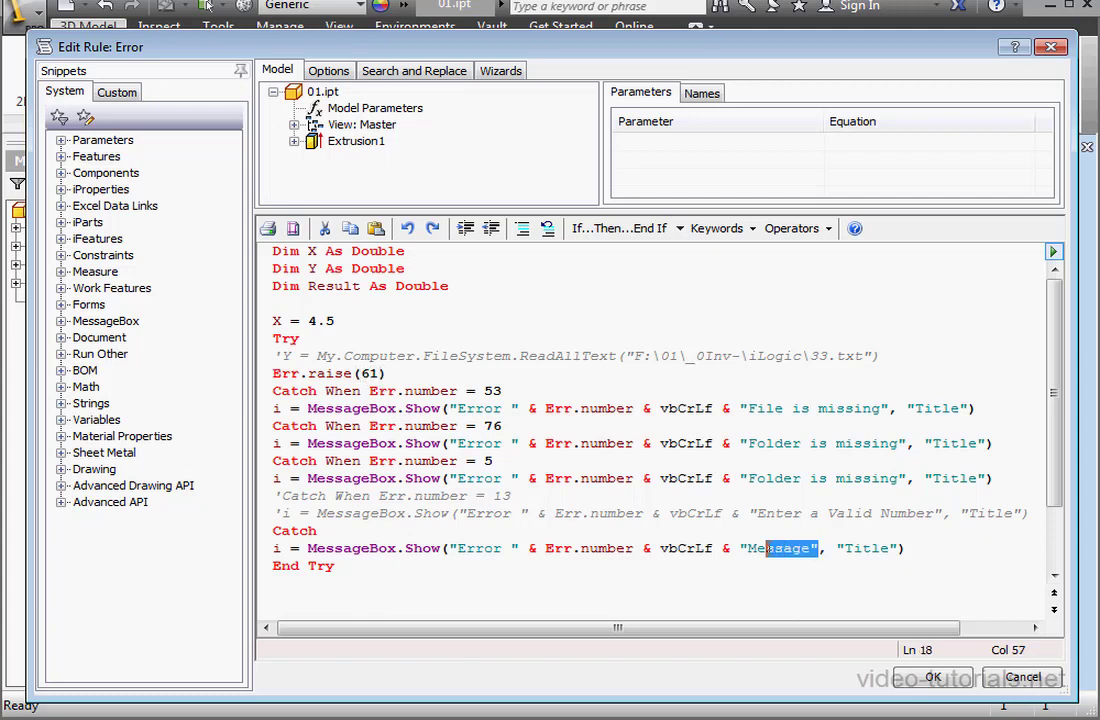
type("err.description")
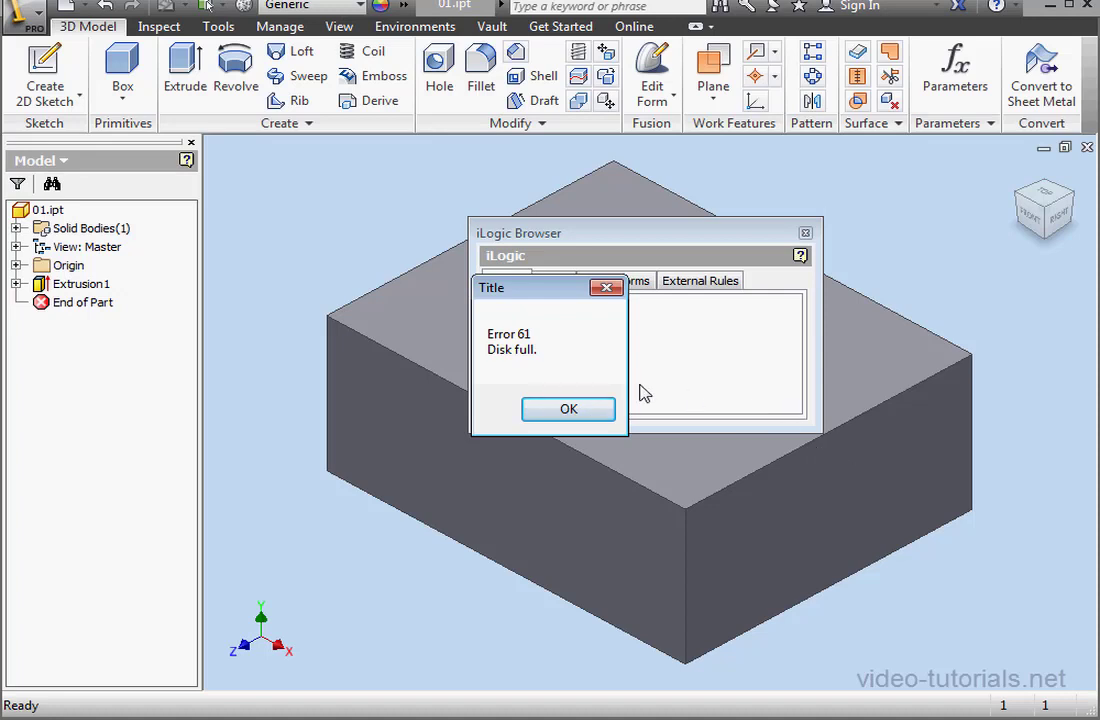
left_click(568, 409)
- Reopen the rule and change the raised error number from 61 to 55
double_click(550, 320)
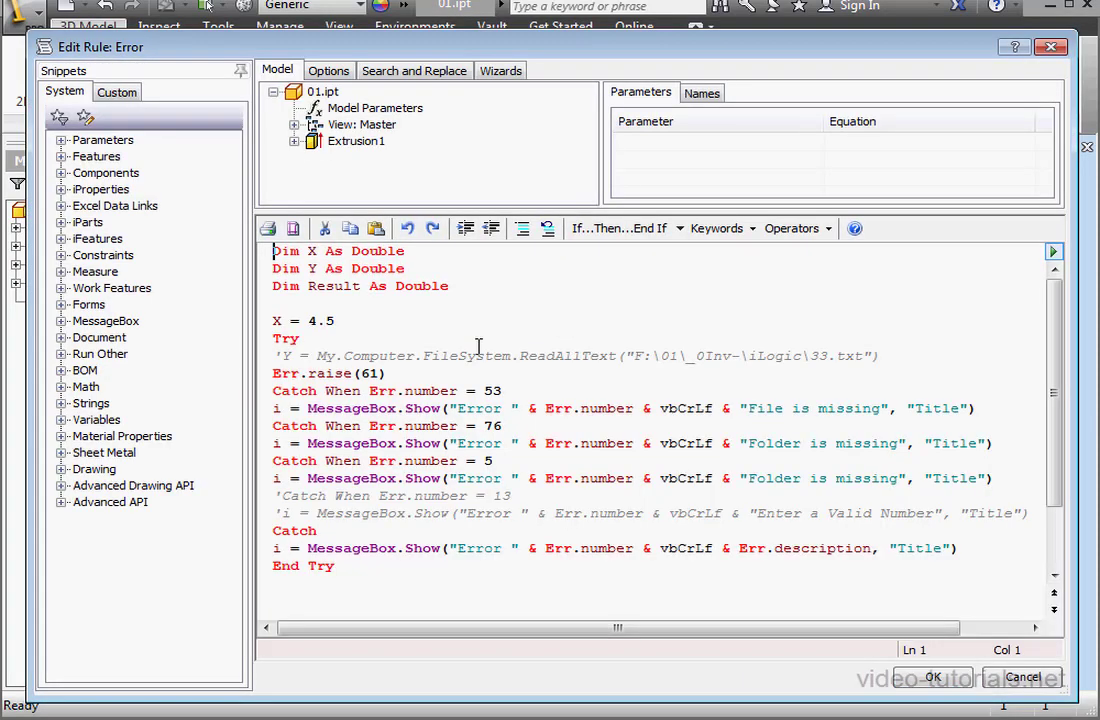
left_click_drag(382, 373, 365, 373)
type("55")
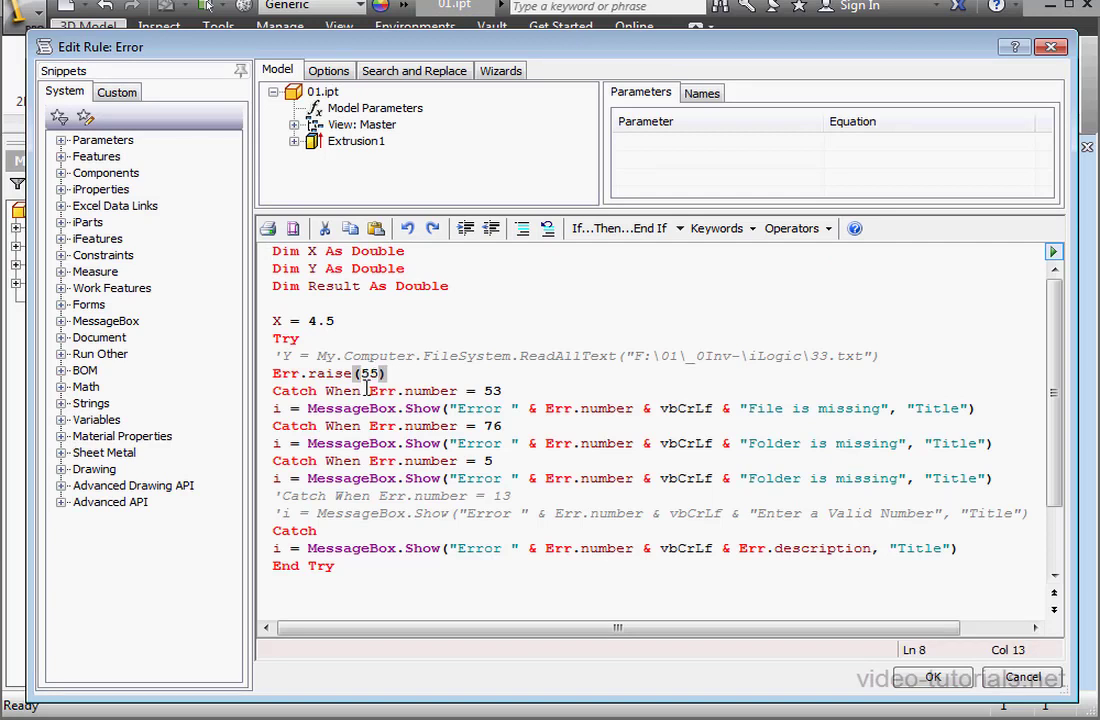
left_click(940, 683)
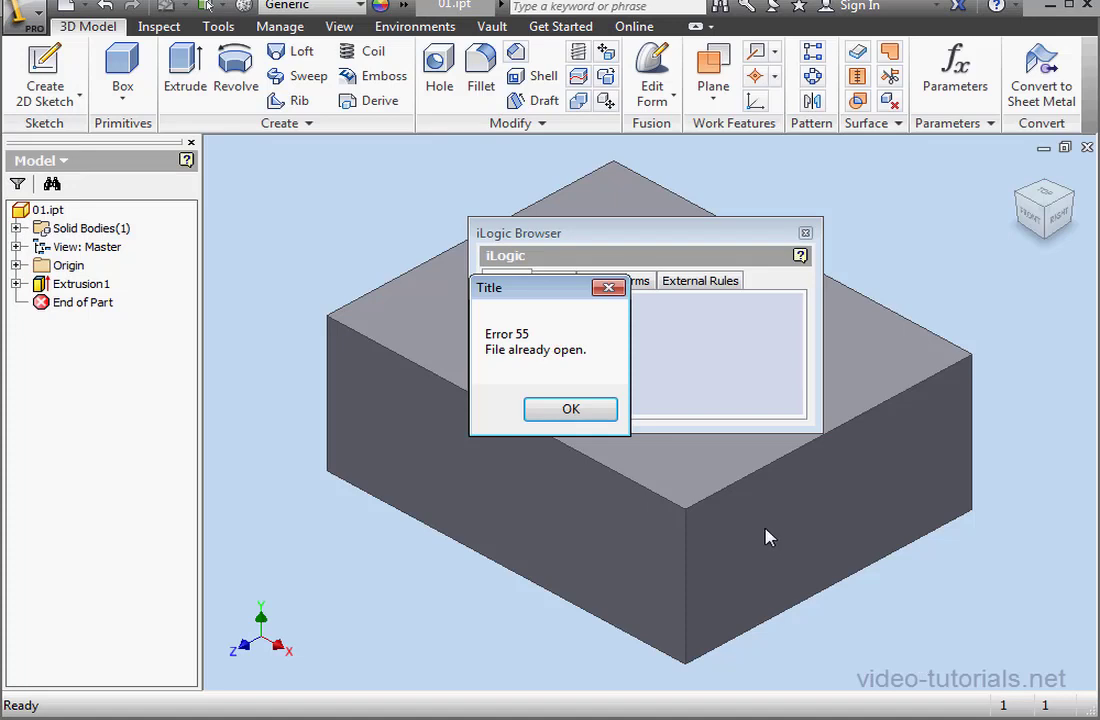